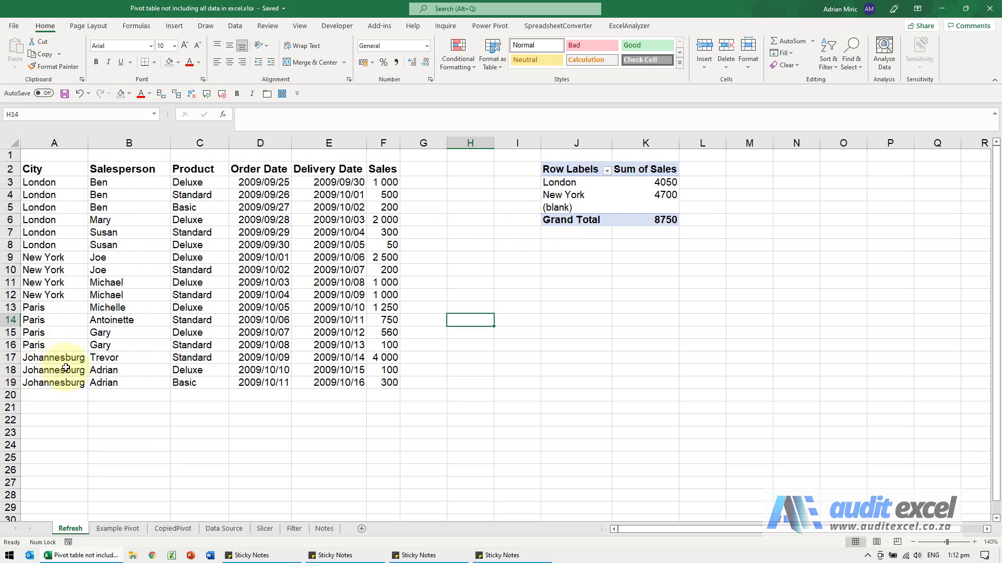
# Refresh the Refresh sheet's pivot table so it lists all four cities, totalling 15810.
pyautogui.rightClick(570, 195)
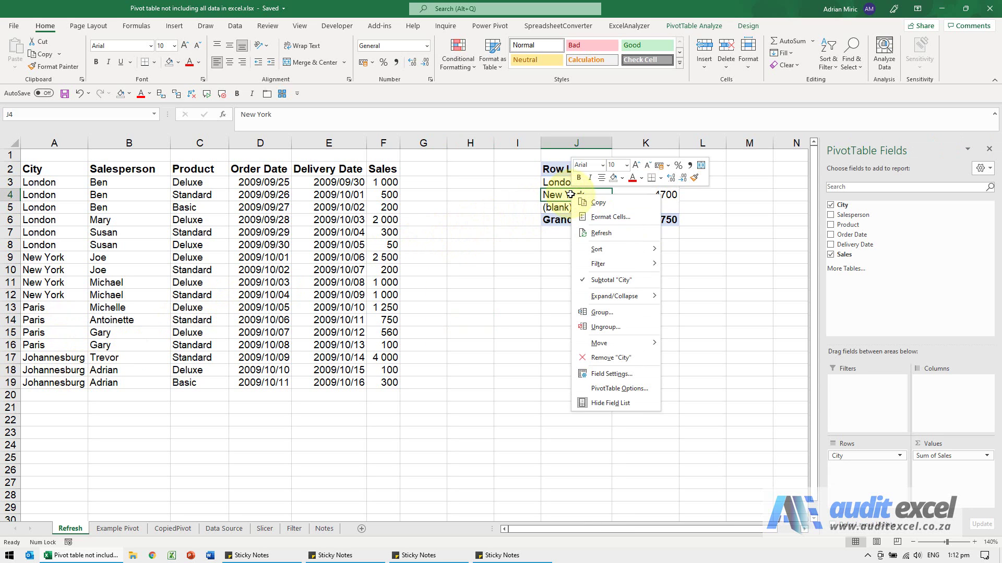
pyautogui.click(601, 232)
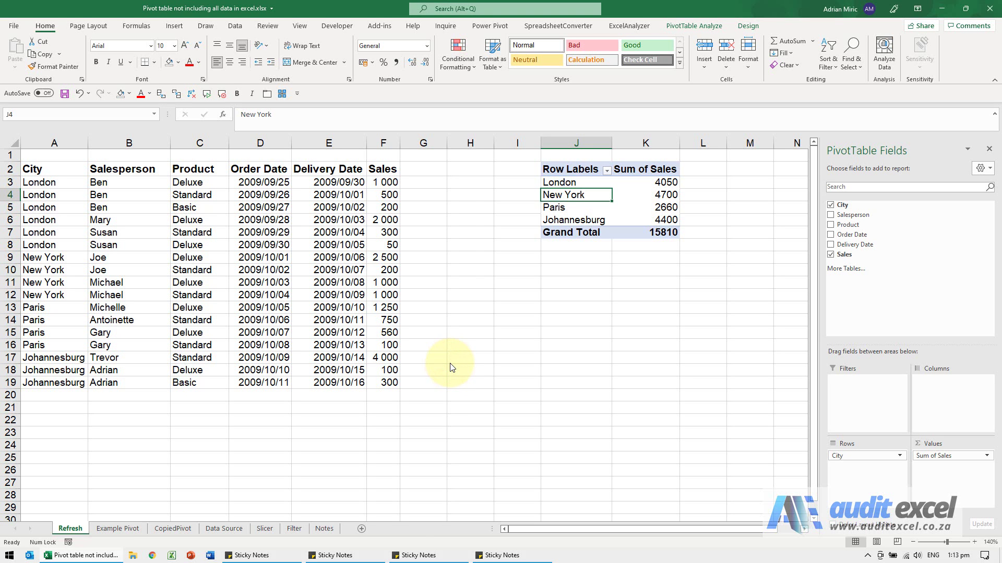
# Duplicate the Example Pivot sheet as Example Pivot (2).
pyautogui.click(130, 529)
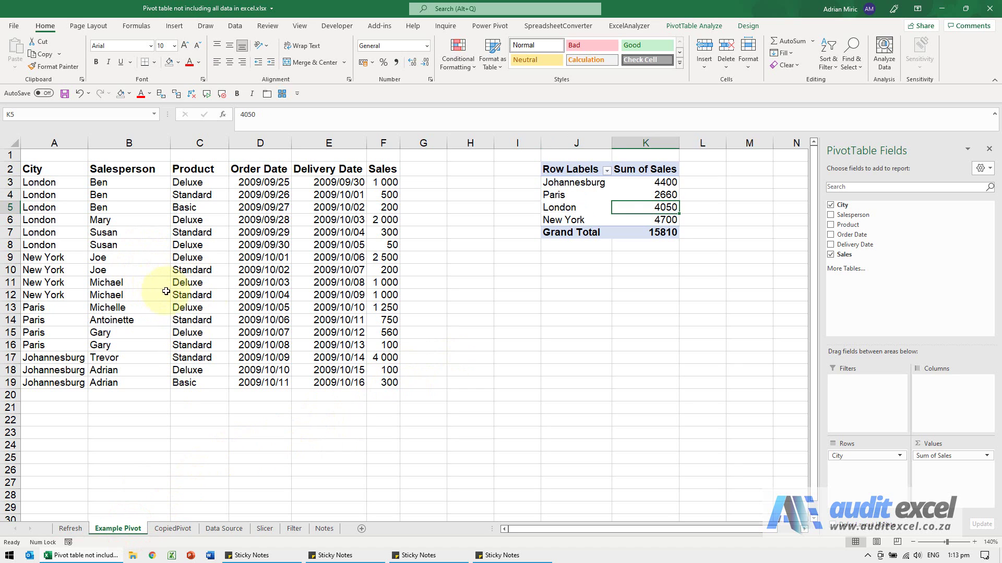
pyautogui.click(600, 198)
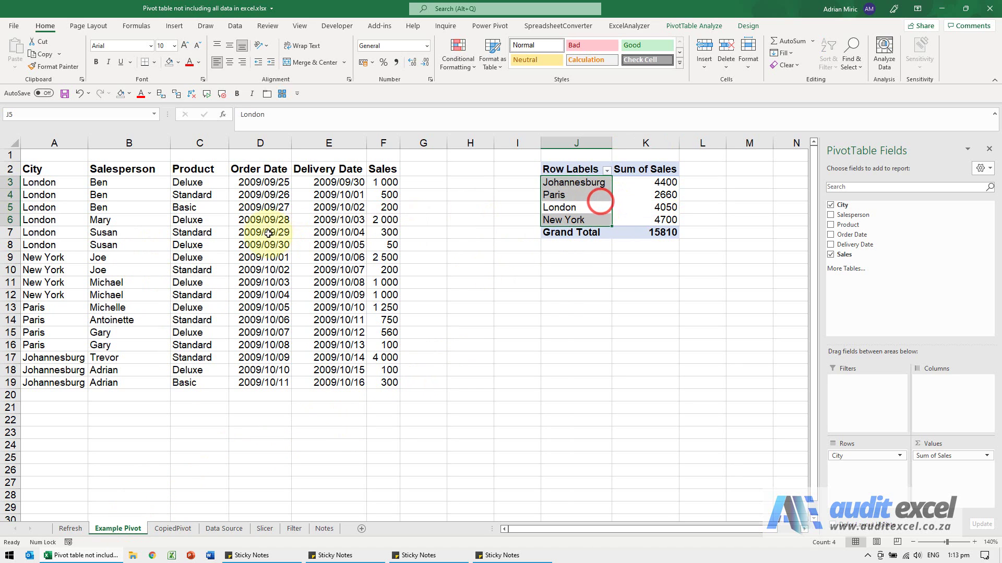
pyautogui.click(589, 211)
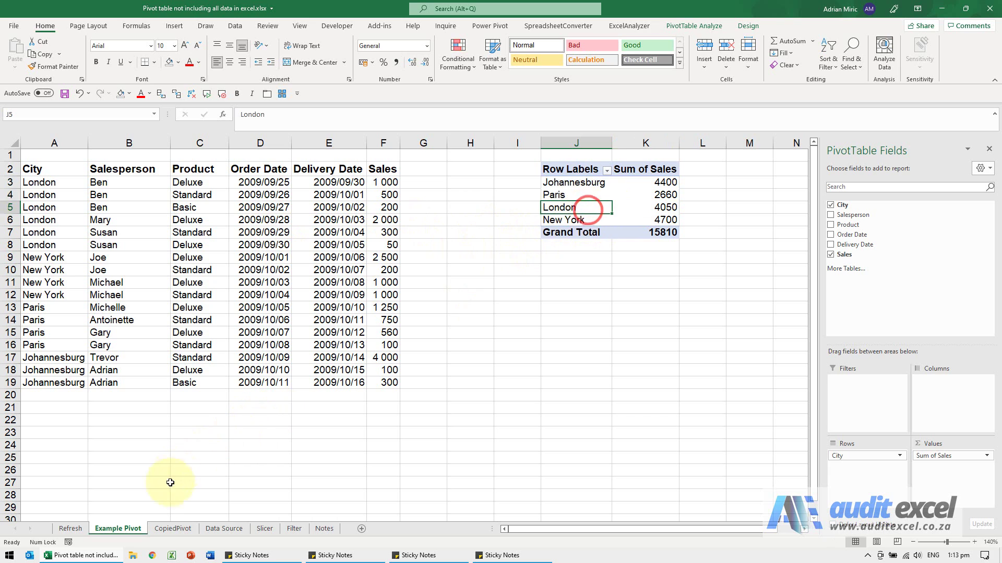
pyautogui.moveTo(116, 529); pyautogui.dragTo(157, 530)
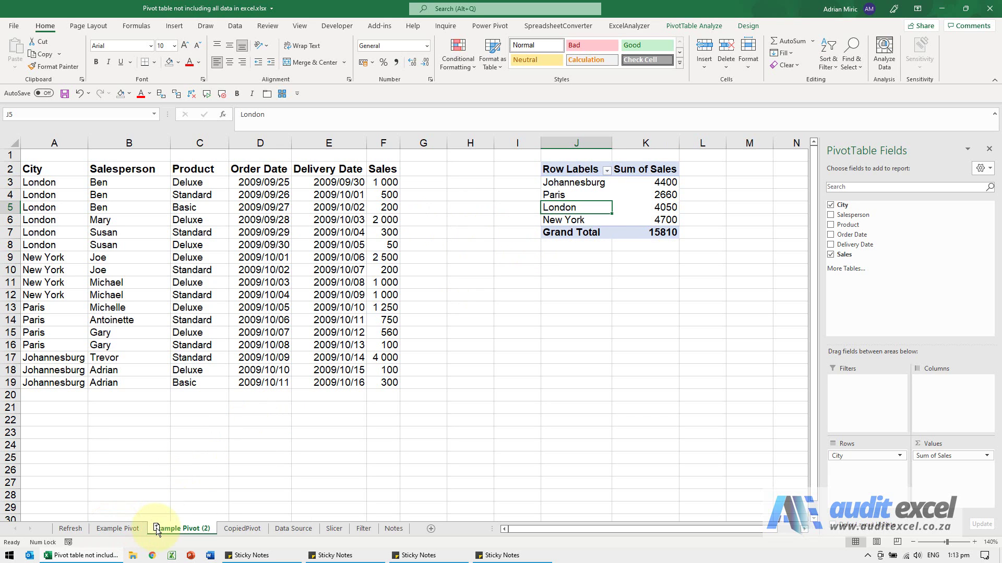
# Change the city in A19 to Sydney and check the pivot's actions without refreshing.
pyautogui.click(58, 382)
pyautogui.write('Sydney')
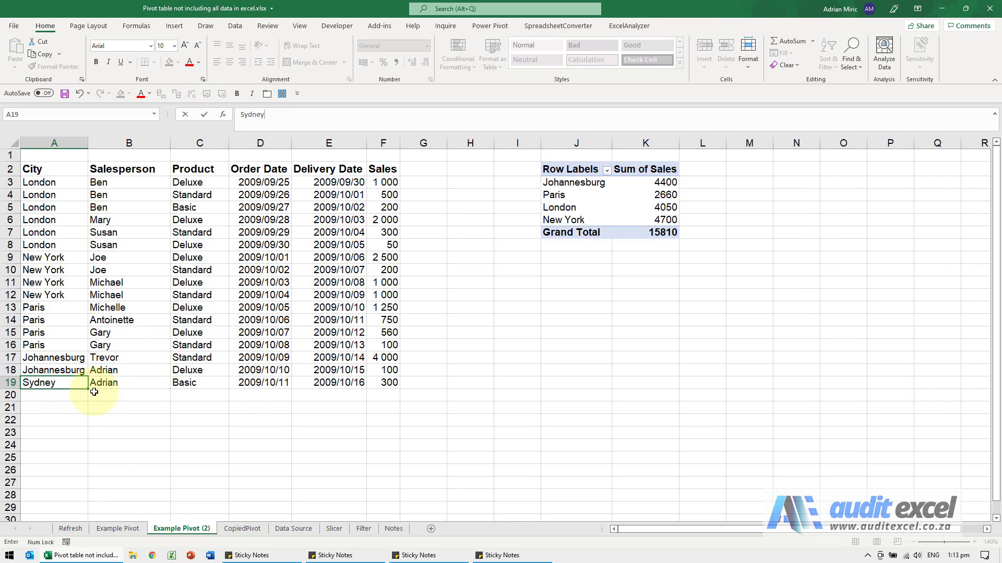
pyautogui.press('Return')
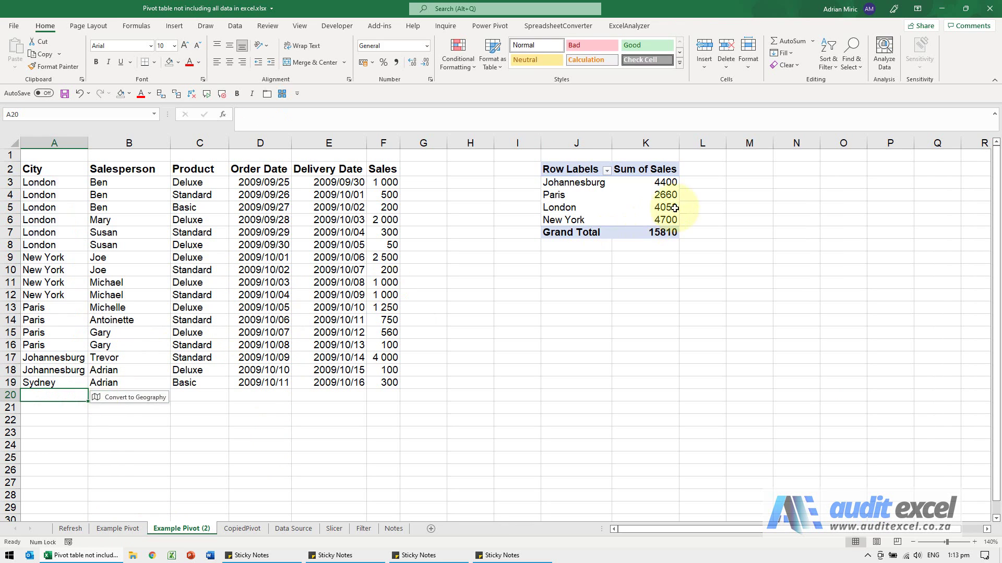
pyautogui.click(580, 196)
pyautogui.rightClick(580, 196)
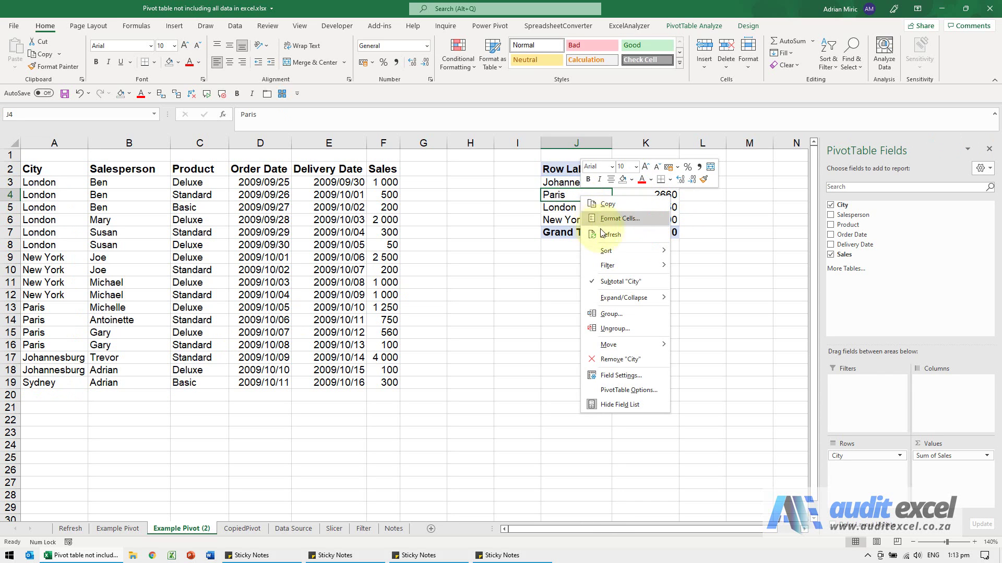
pyautogui.press('Escape')
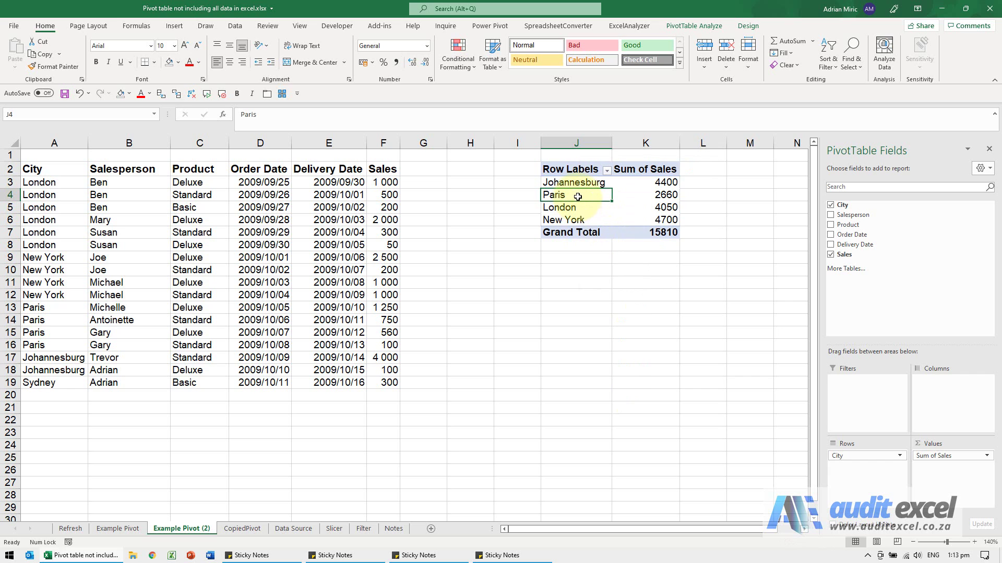
# Repoint the pivot's data source to A2:F19 on Example Pivot (2), adding Sydney 300.
pyautogui.click(695, 27)
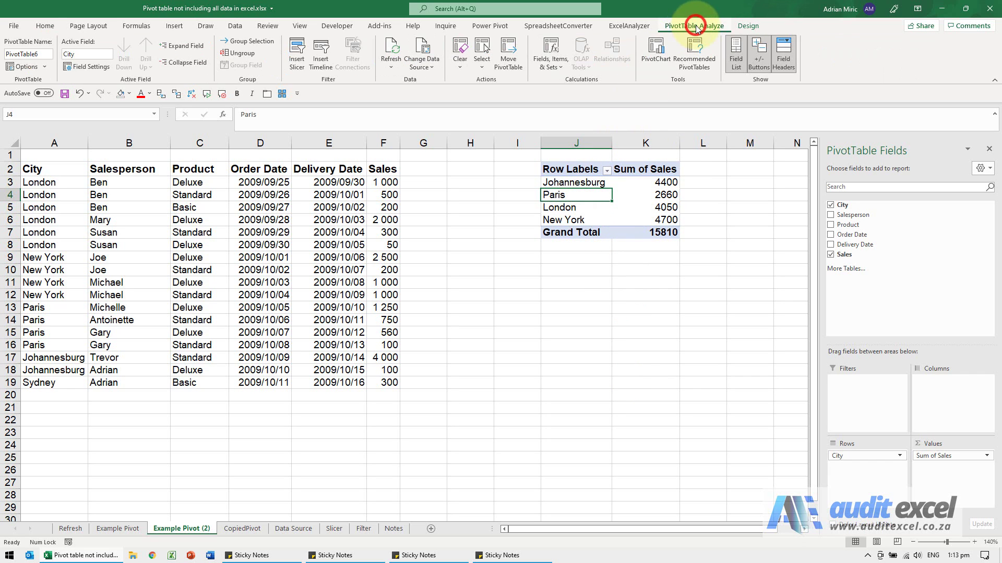
pyautogui.click(422, 48)
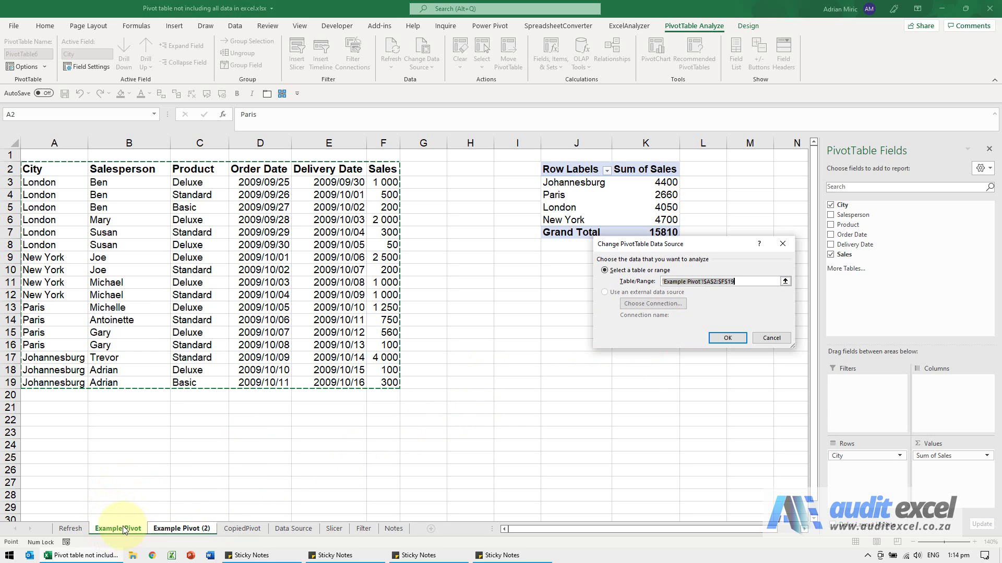
pyautogui.click(178, 528)
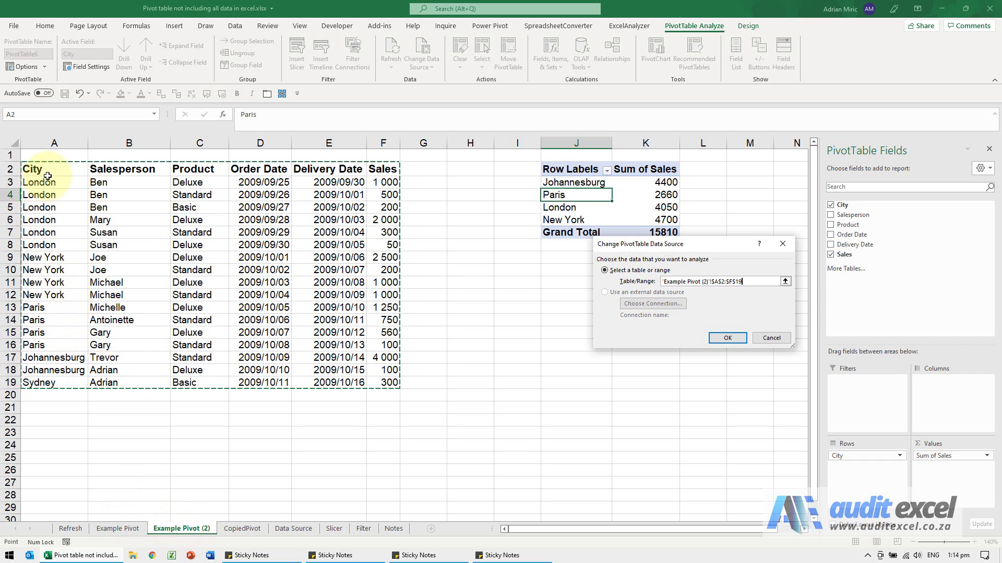
pyautogui.moveTo(46, 172); pyautogui.dragTo(390, 384)
pyautogui.click(725, 339)
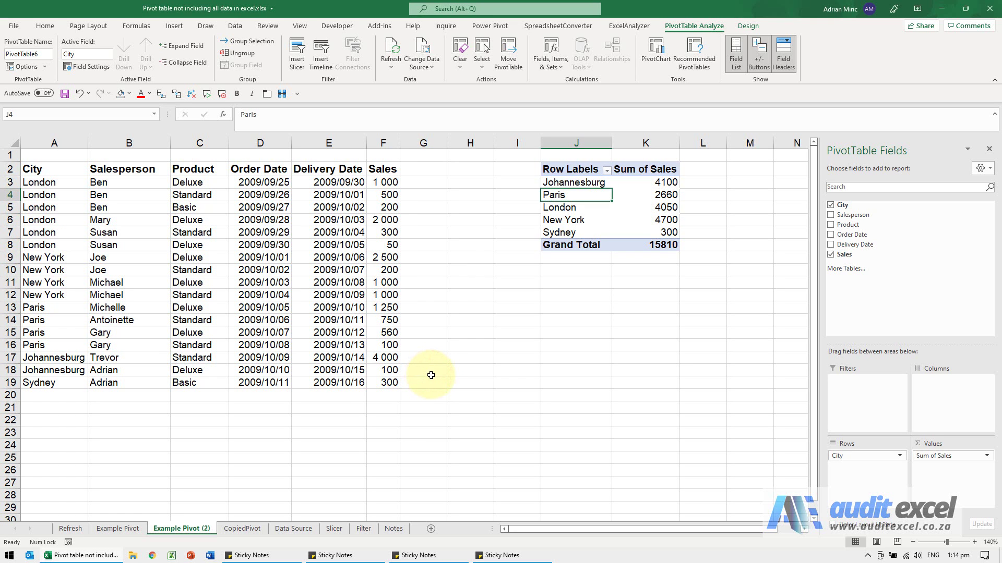
# Refresh the pivot table on the Data Source sheet.
pyautogui.click(293, 528)
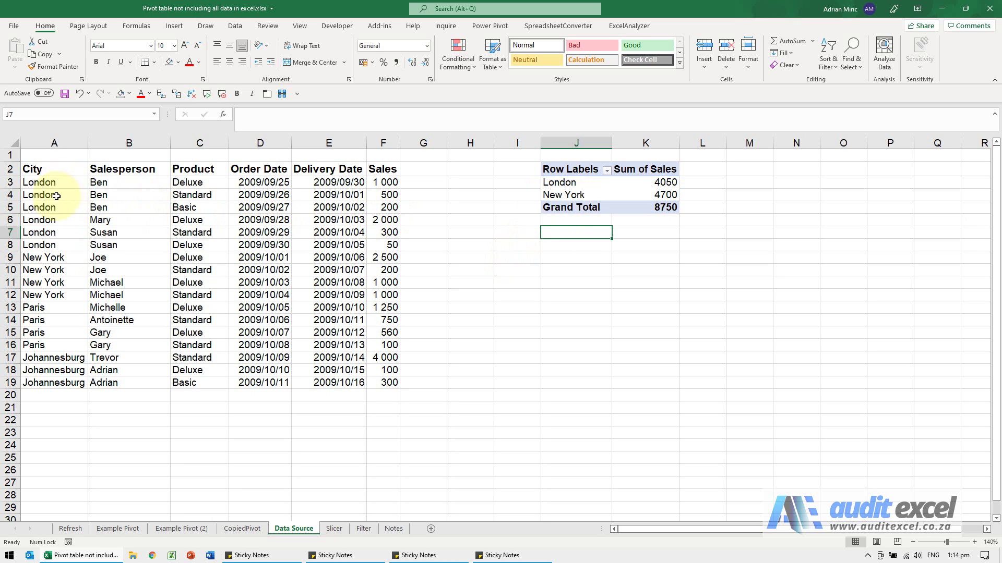
pyautogui.rightClick(569, 194)
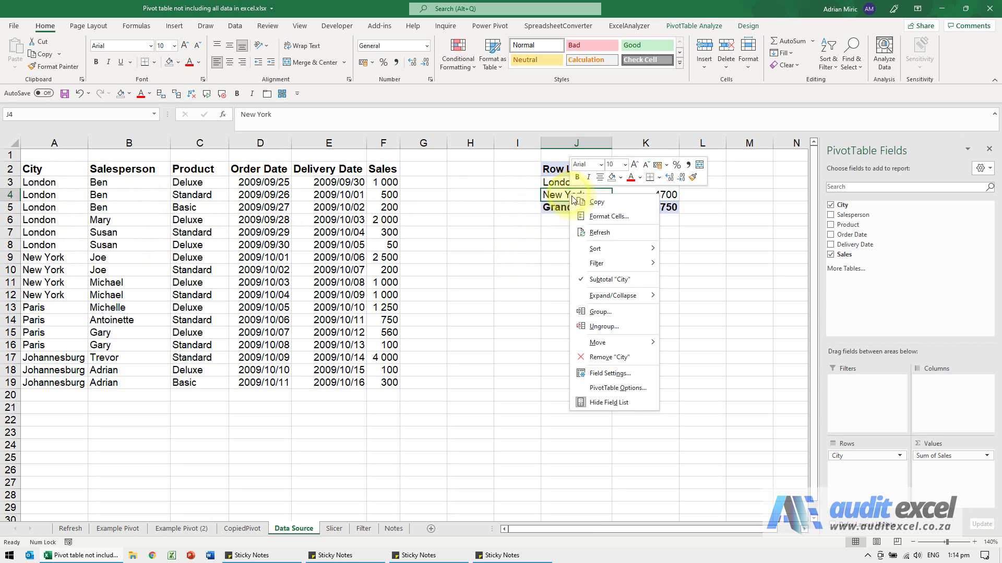
pyautogui.click(607, 233)
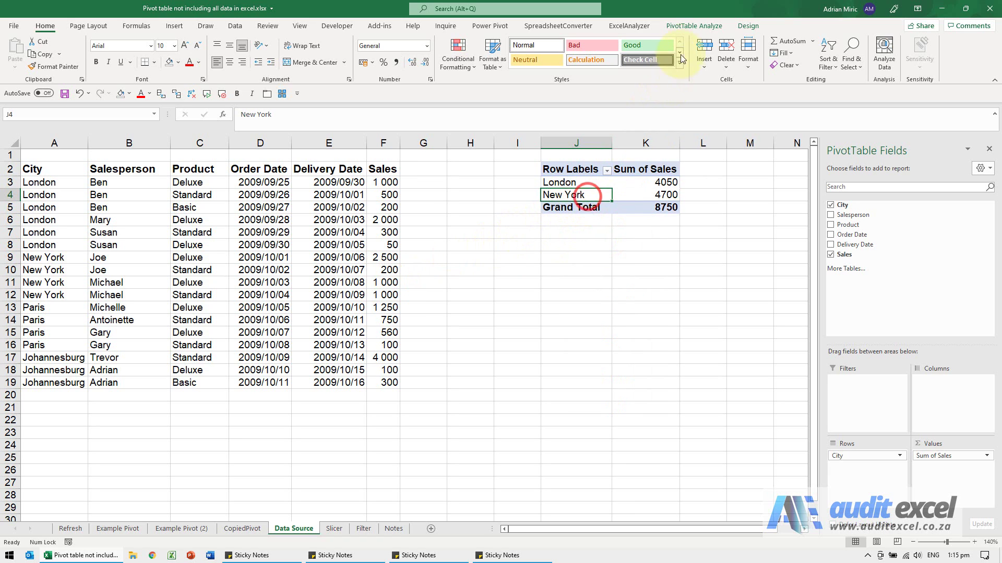
# Change the pivot's source range to 'Data Source'!$A$2:$F$19, giving a 15810 total.
pyautogui.click(694, 26)
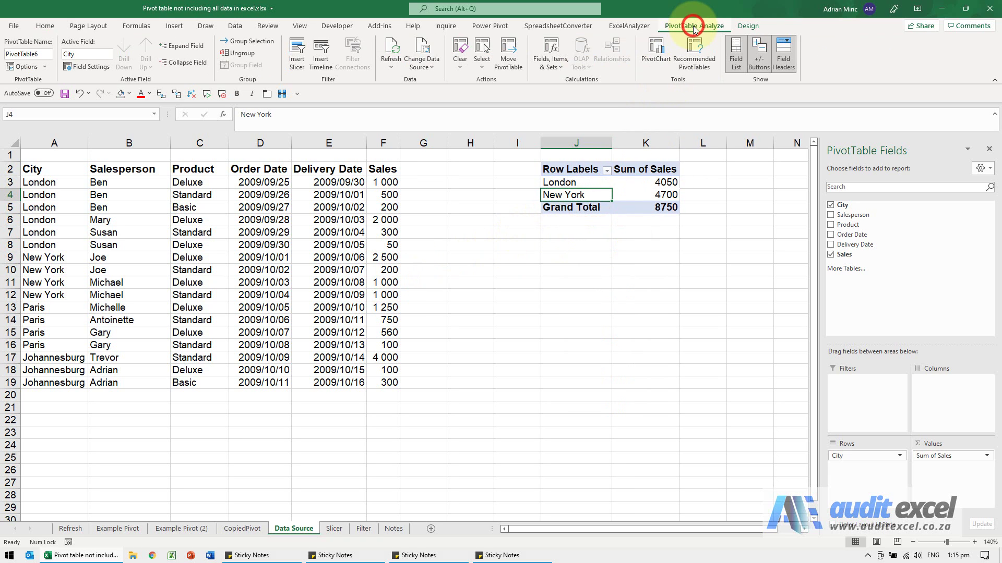
pyautogui.click(422, 47)
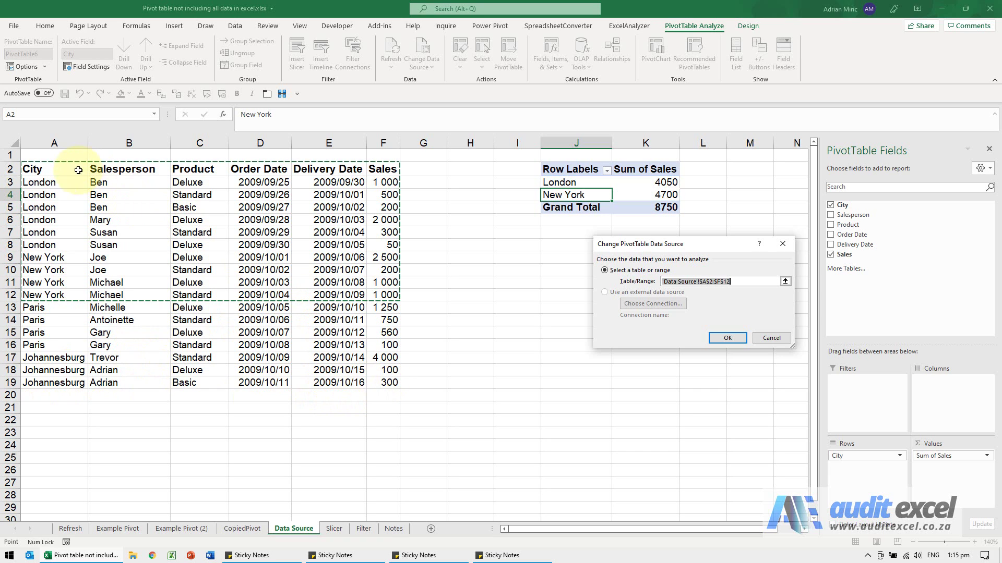
pyautogui.click(744, 285)
pyautogui.press('BackSpace')
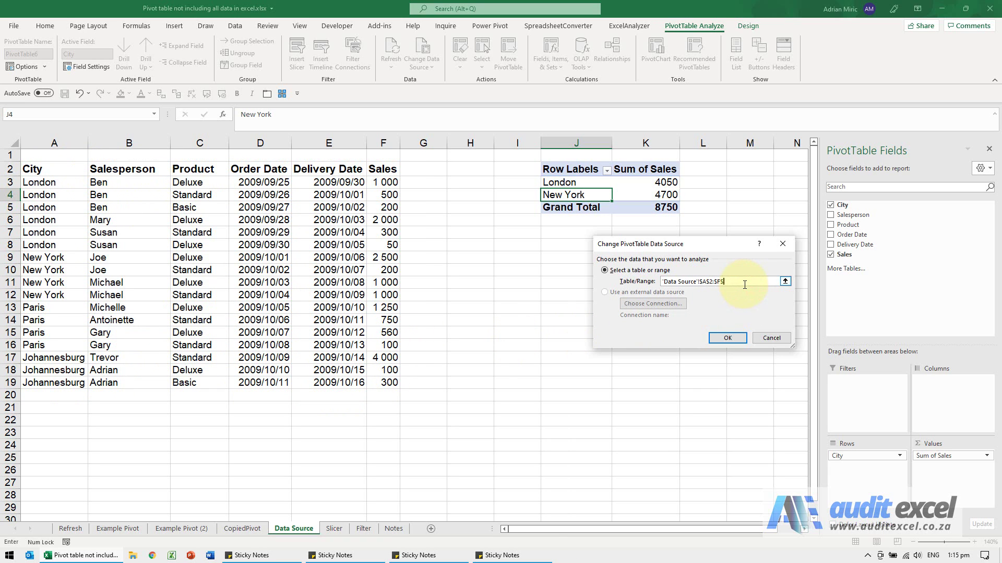
pyautogui.click(727, 338)
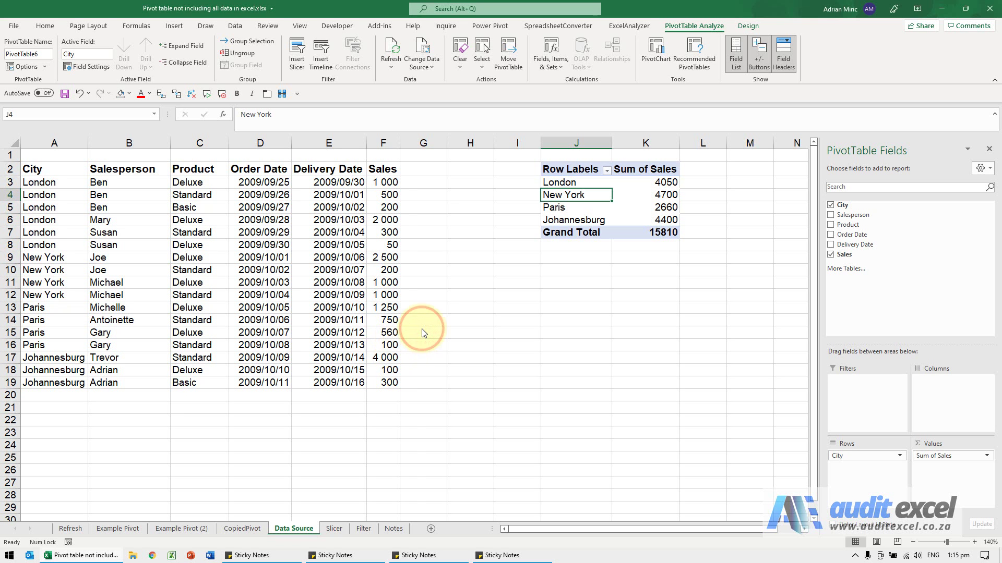
# Refresh the pivot table on the Slicer sheet.
pyautogui.click(333, 529)
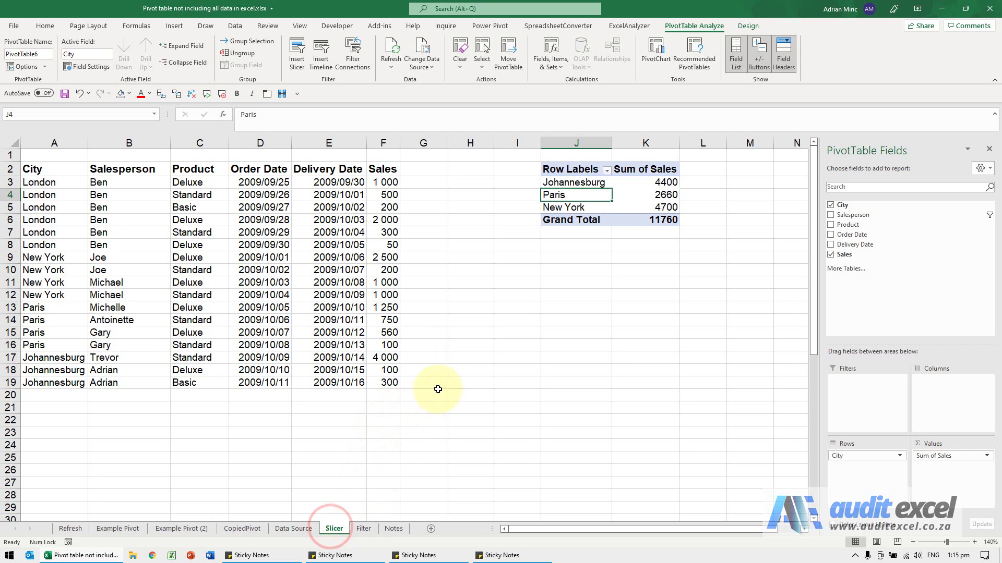
pyautogui.click(547, 287)
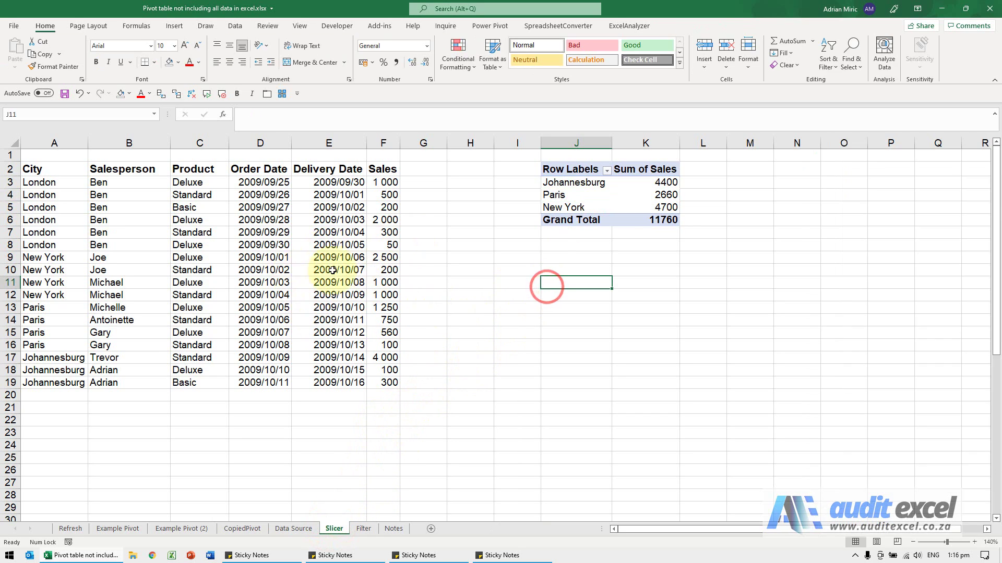
pyautogui.moveTo(556, 195); pyautogui.dragTo(645, 196)
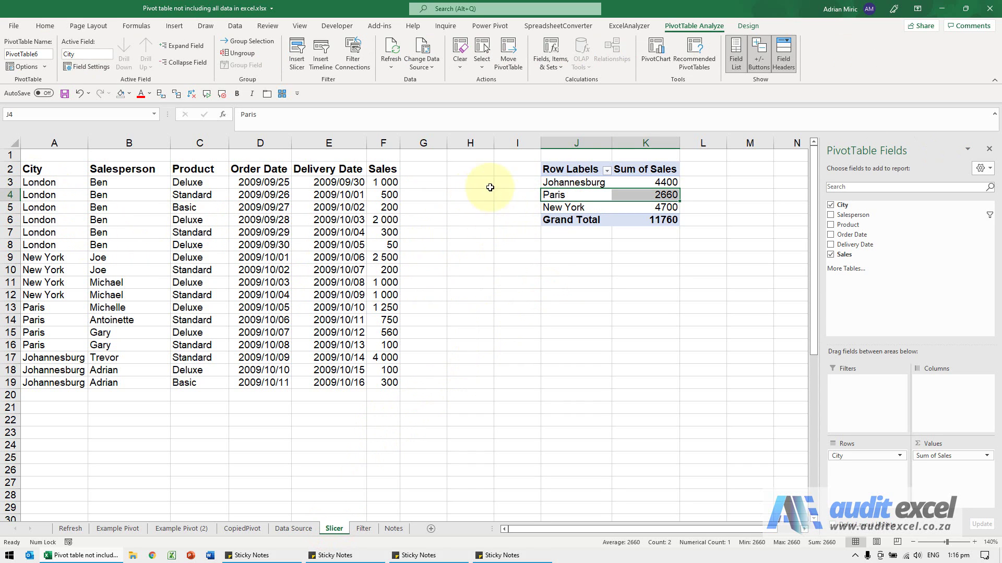
pyautogui.click(567, 195)
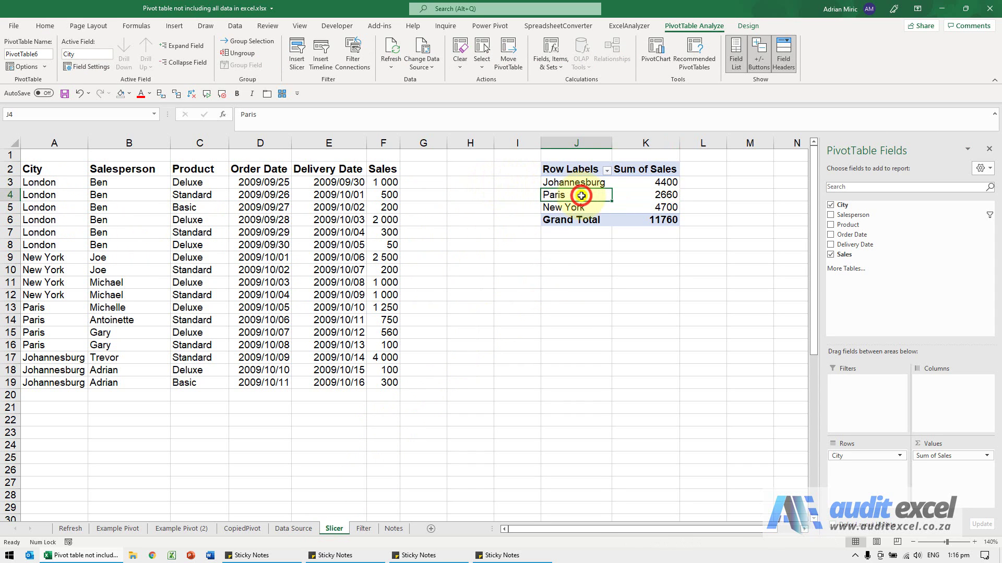
pyautogui.rightClick(581, 196)
pyautogui.click(608, 235)
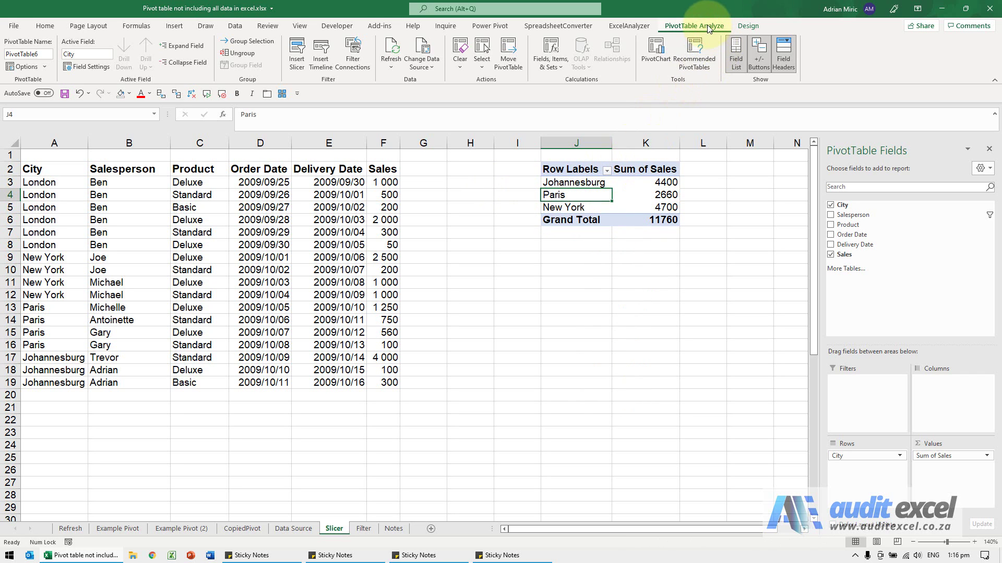
# Check the Slicer pivot's data source without changes and inspect the Salesperson slicer.
pyautogui.click(430, 48)
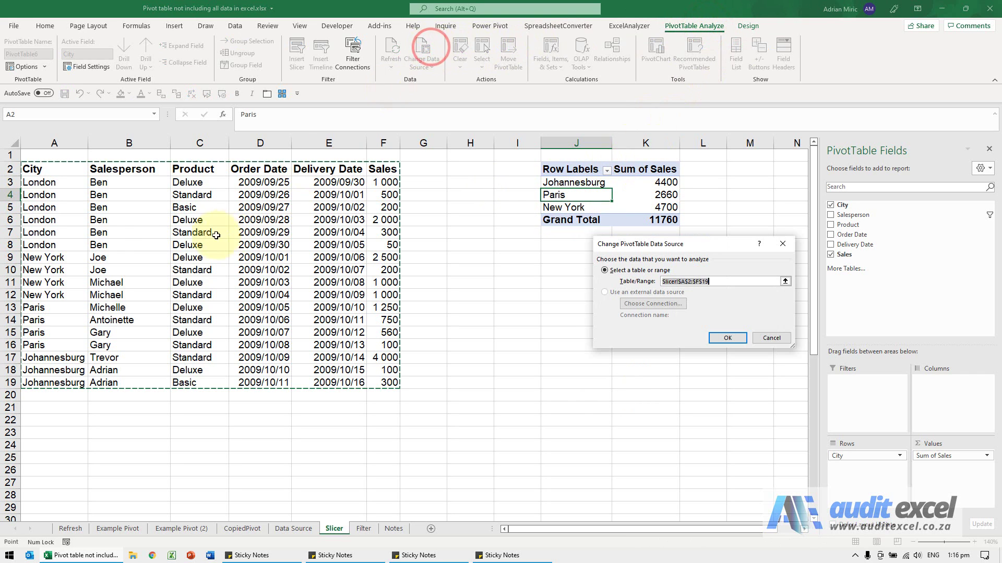
pyautogui.click(771, 333)
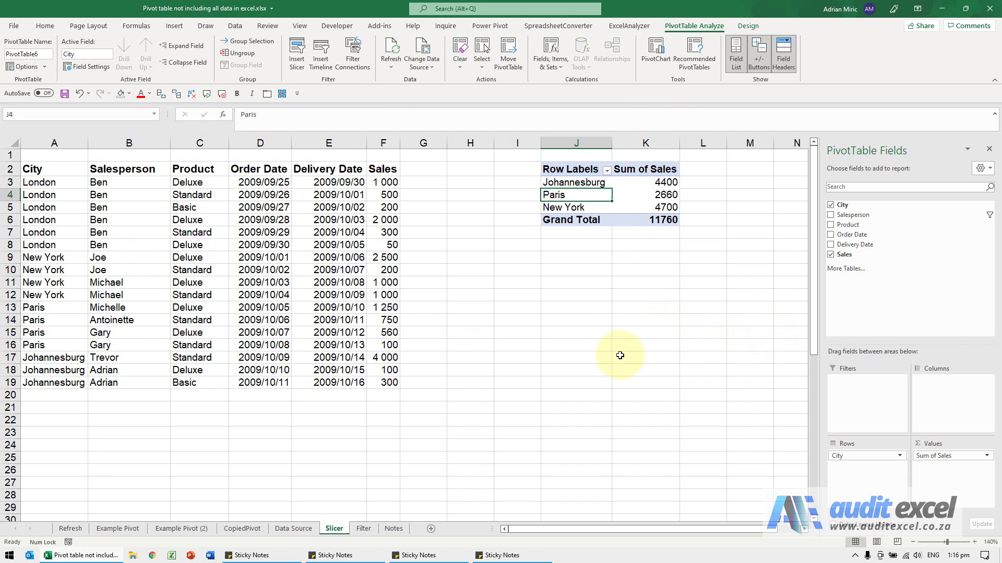
pyautogui.scroll(-7, 612, 343)
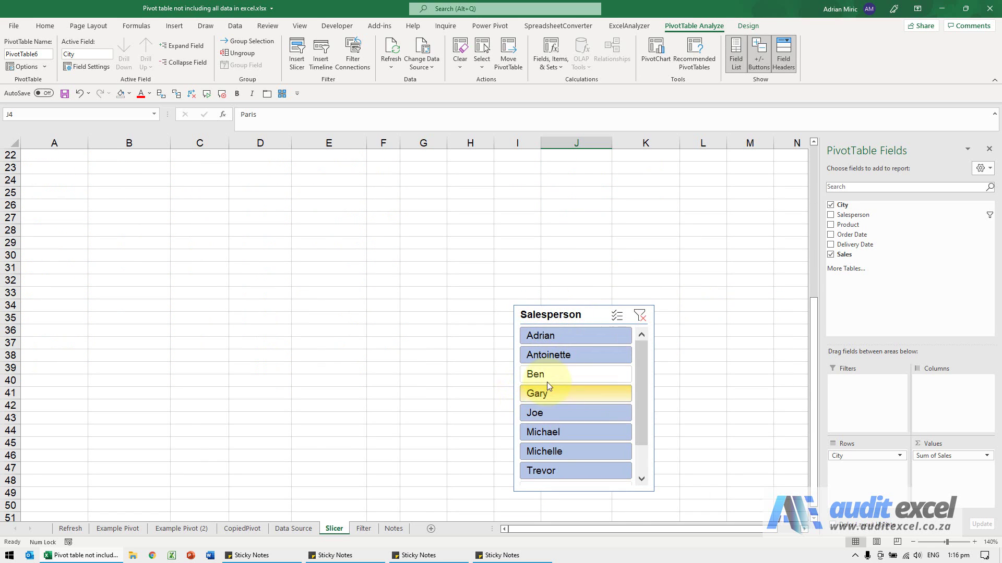
pyautogui.scroll(7, 564, 371)
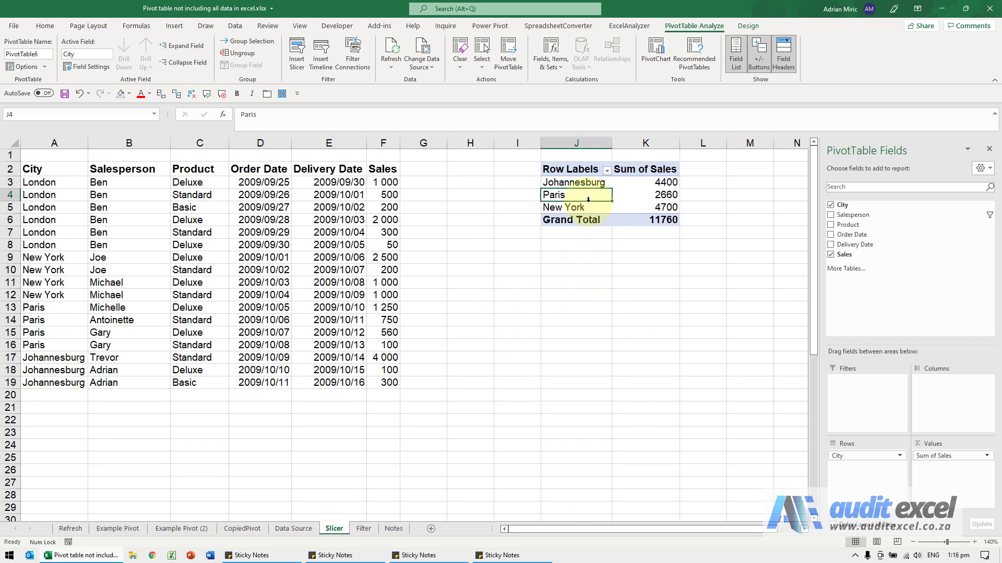
pyautogui.click(586, 195)
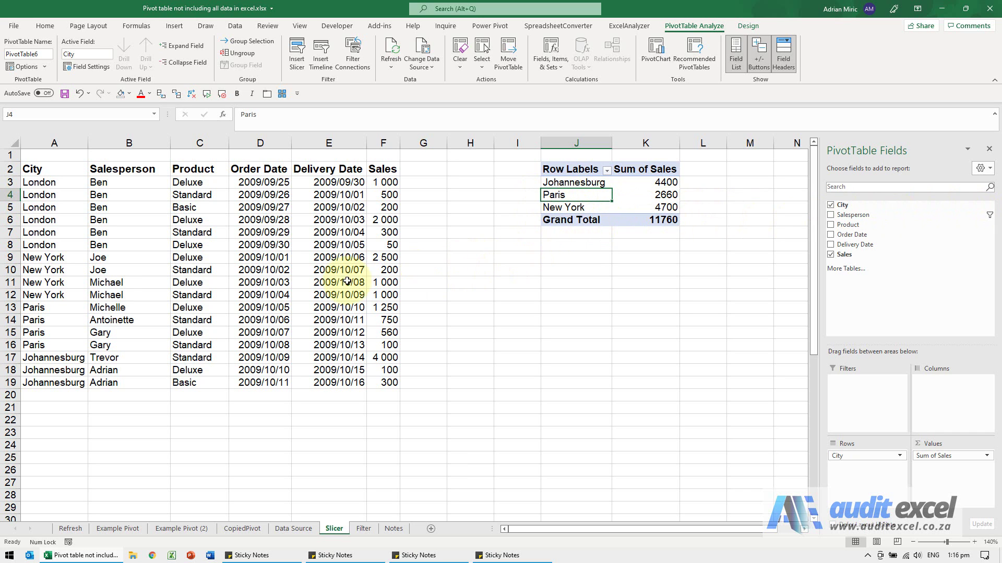
pyautogui.click(440, 307)
# On the Filter sheet, view the pivot's City filter choices and close them unchanged.
pyautogui.click(362, 529)
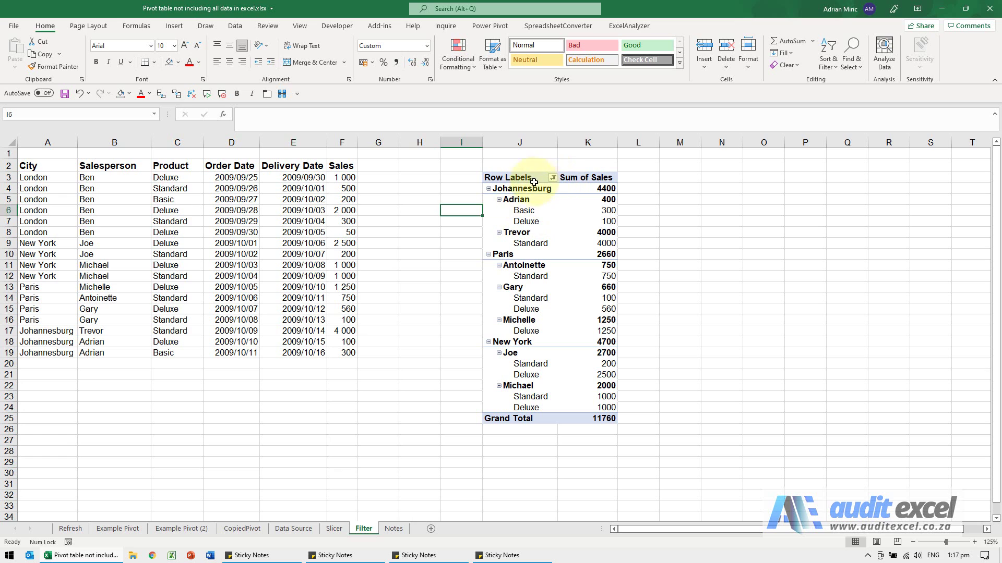
pyautogui.click(535, 211)
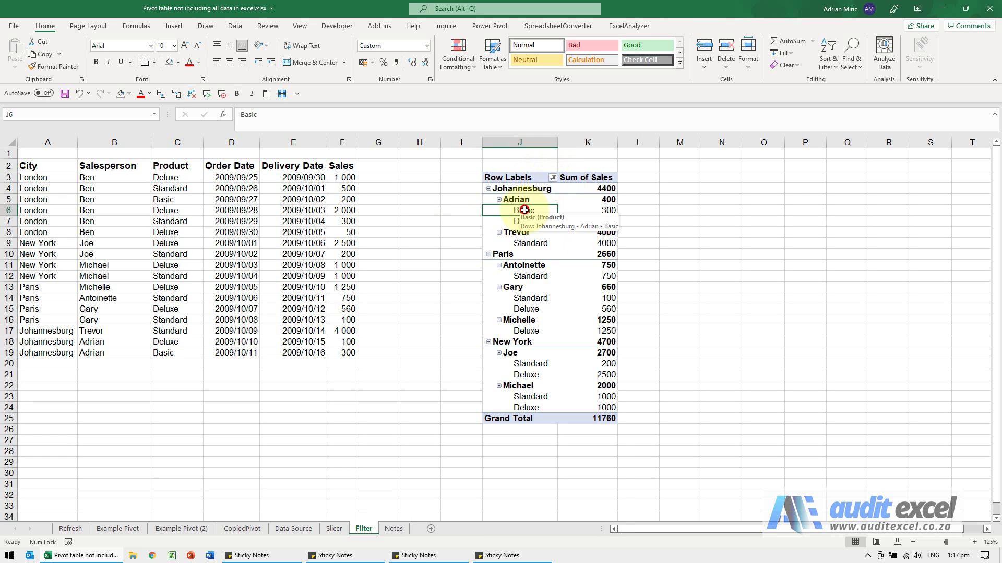
pyautogui.click(518, 190)
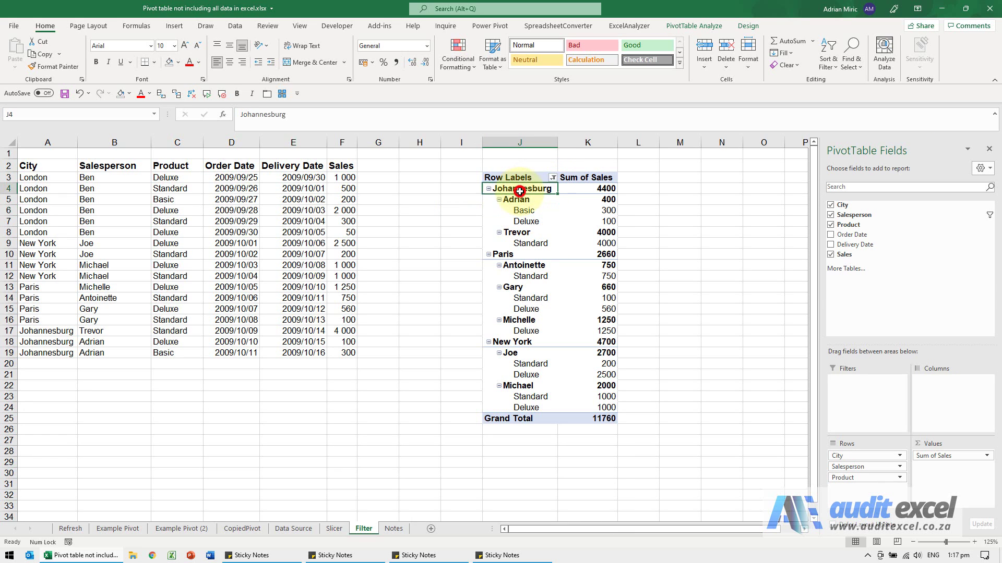
pyautogui.click(552, 178)
pyautogui.click(531, 409)
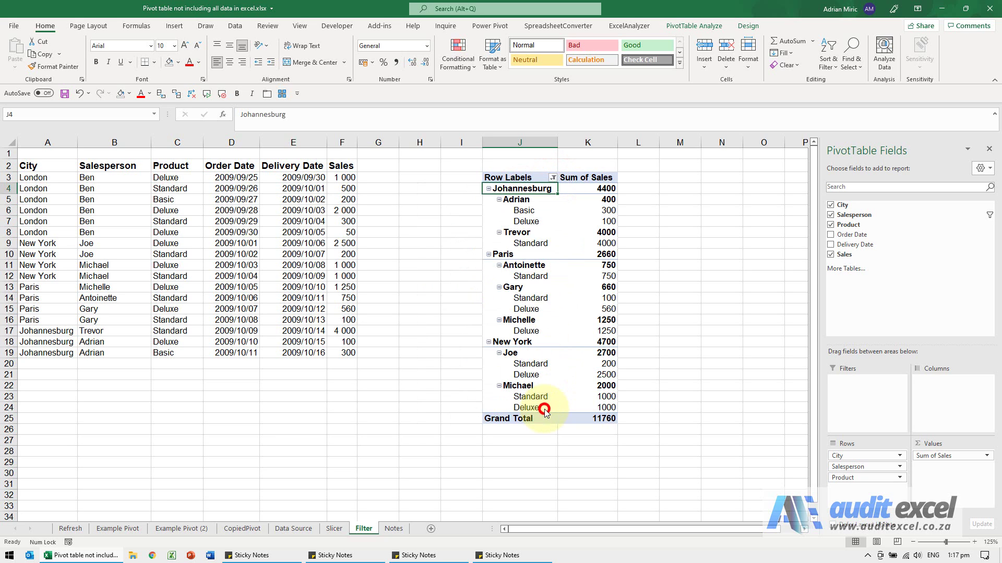
# Display the Salesperson filter list, revealing Ben excluded.
pyautogui.click(523, 211)
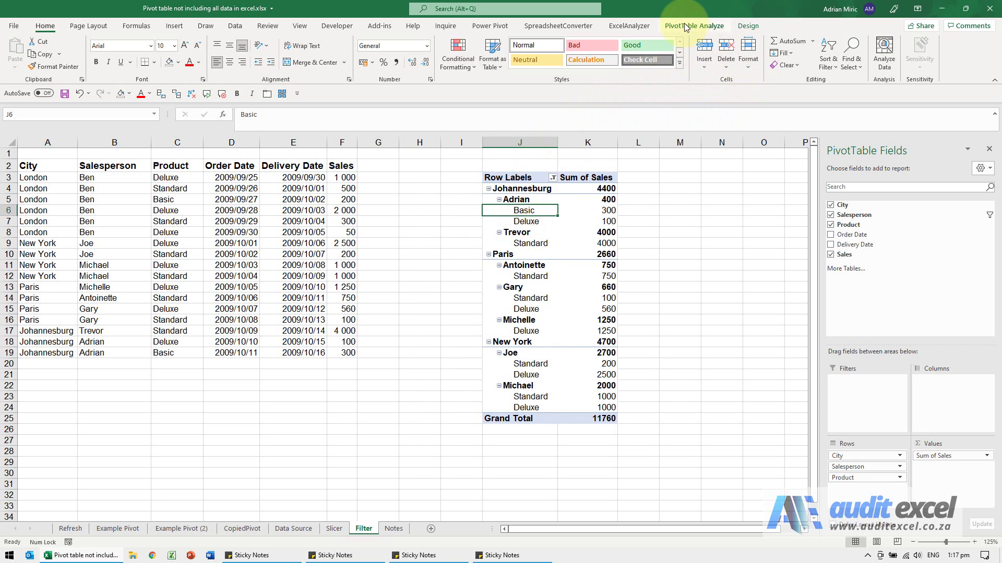
pyautogui.click(685, 27)
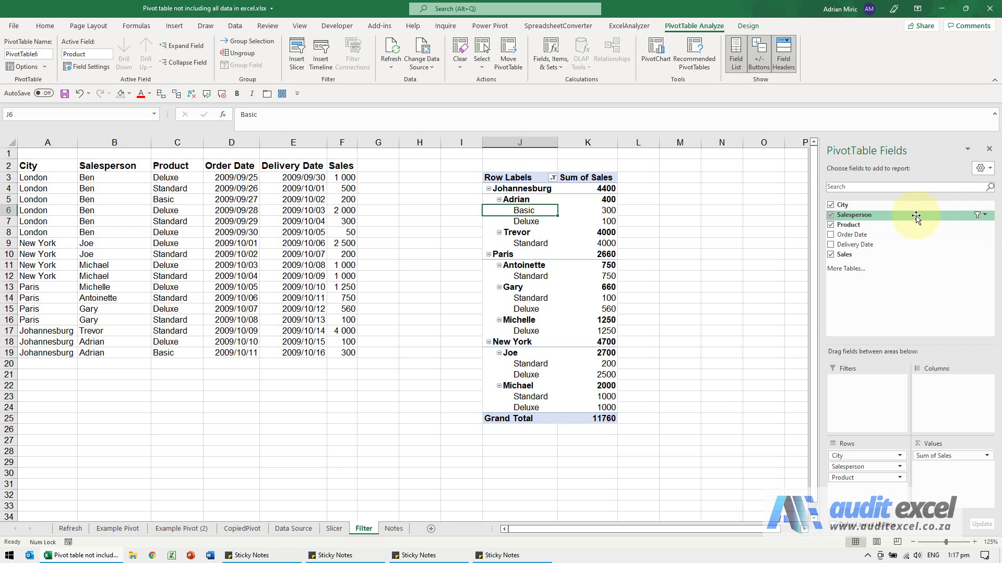
pyautogui.click(519, 199)
pyautogui.click(552, 178)
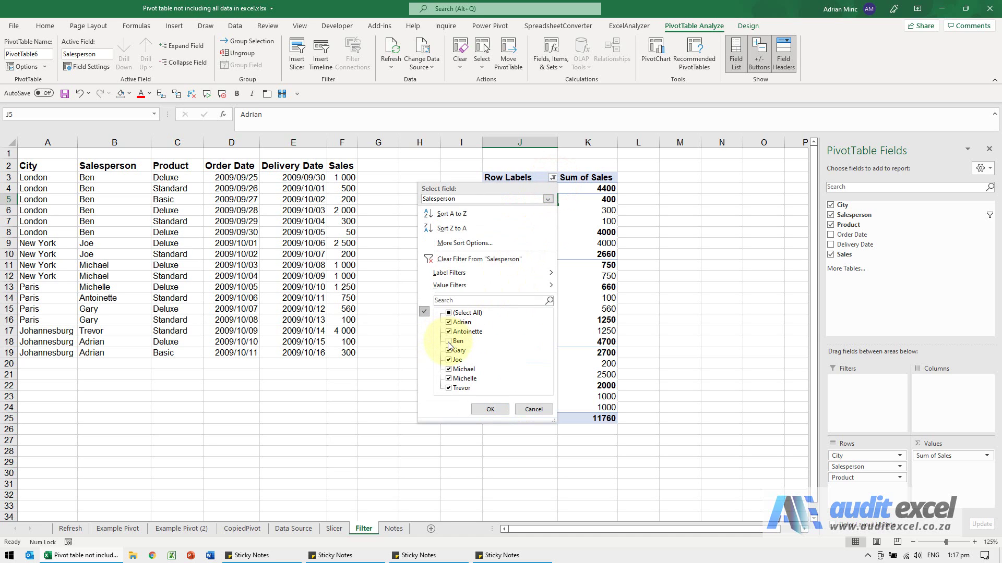